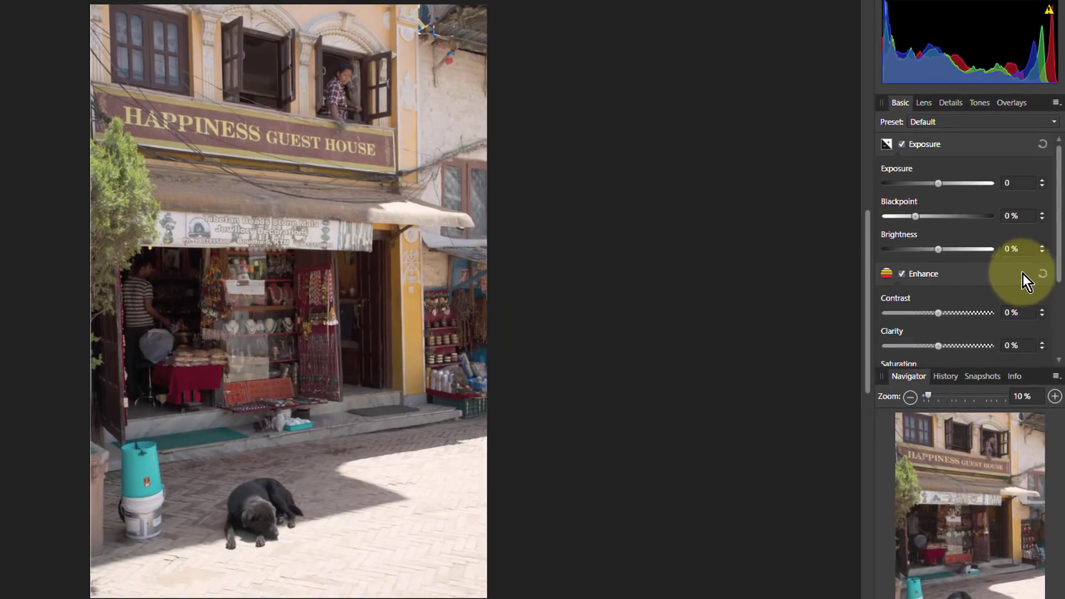
# - Scroll the Develop Basic panel down to reach the Shadows & Highlights section
pyautogui.scroll(-5, 1005, 232)
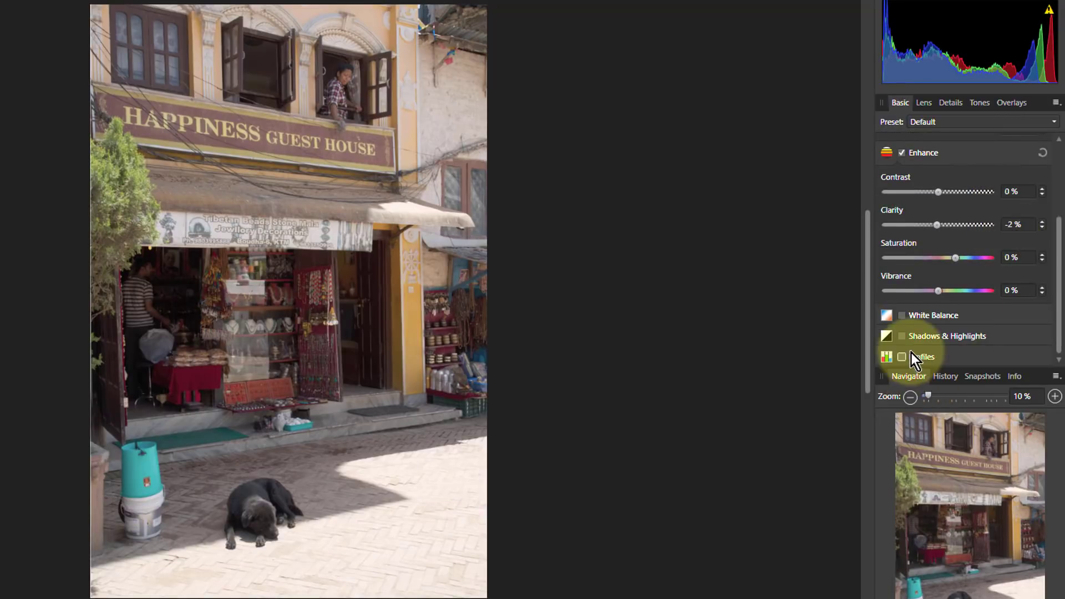
# - Enable Shadows & Highlights with Shadows at 100% and Highlights at -100%
pyautogui.click(901, 336)
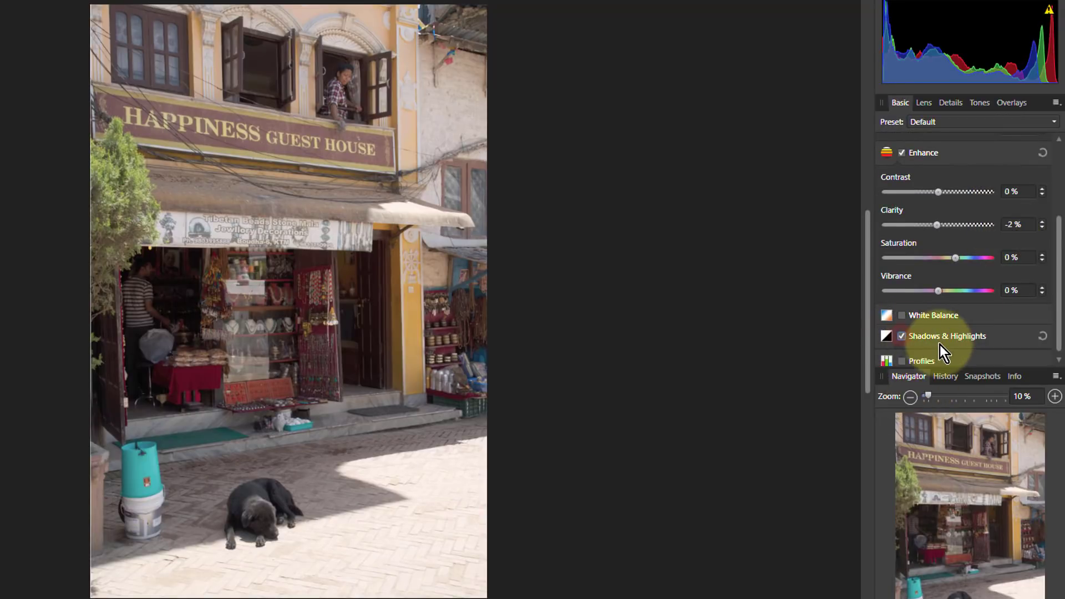
pyautogui.scroll(-2, 968, 316)
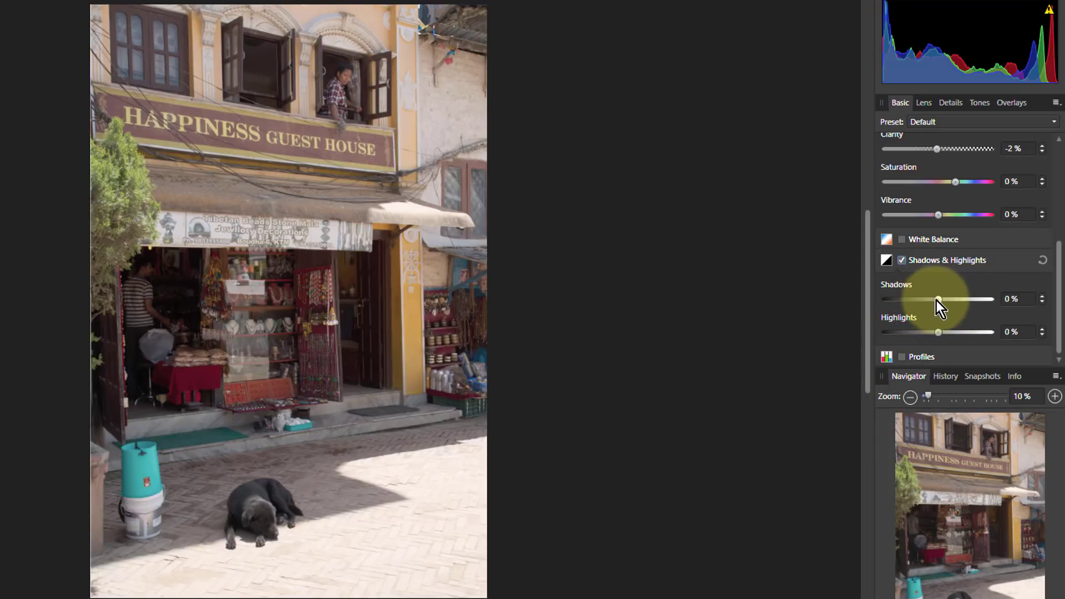
pyautogui.moveTo(937, 301); pyautogui.dragTo(1016, 301)
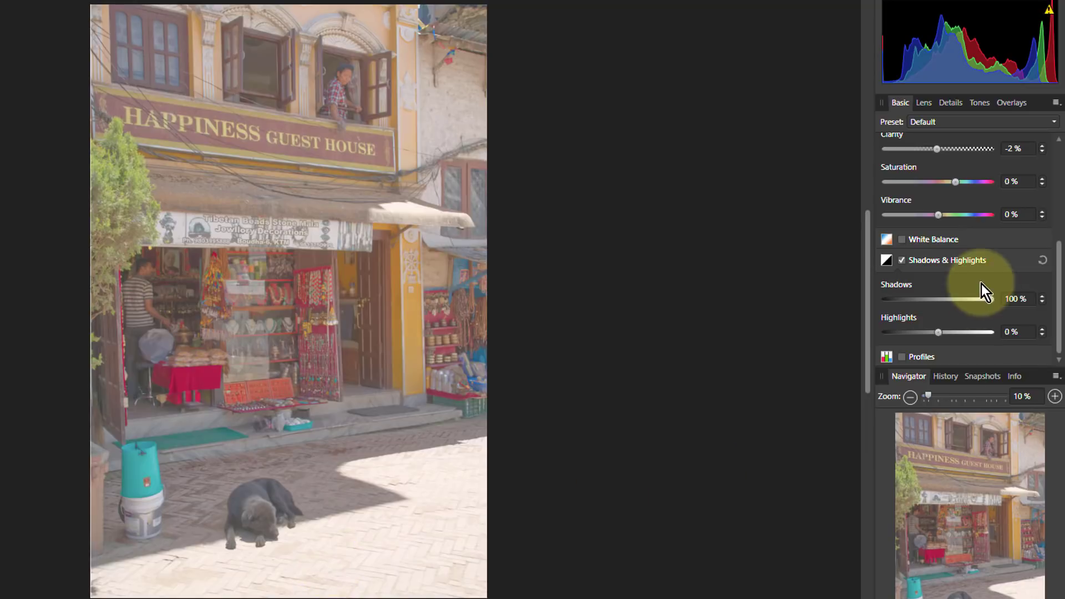
pyautogui.moveTo(938, 332); pyautogui.dragTo(880, 334)
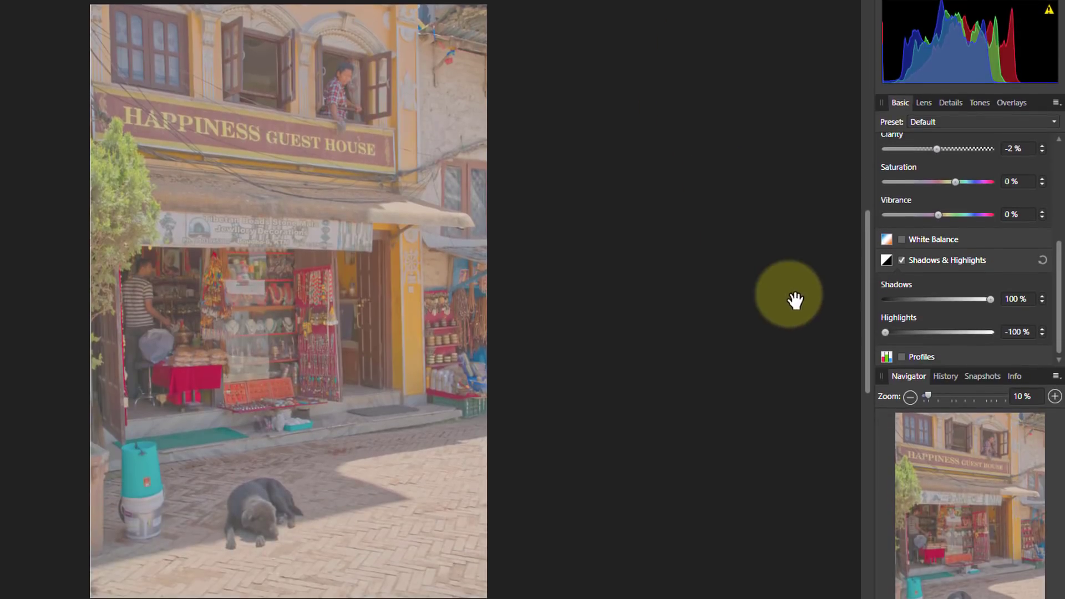
# - Set the Exposure Blackpoint to about 7% and Brightness to 25%
pyautogui.scroll(5, 942, 186)
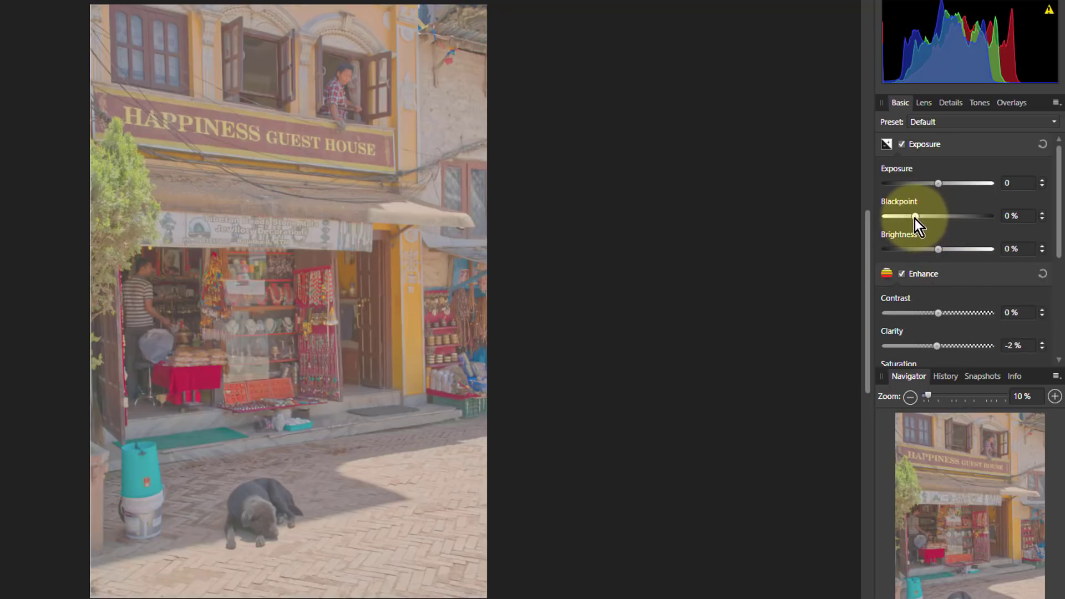
pyautogui.moveTo(914, 218); pyautogui.dragTo(946, 219)
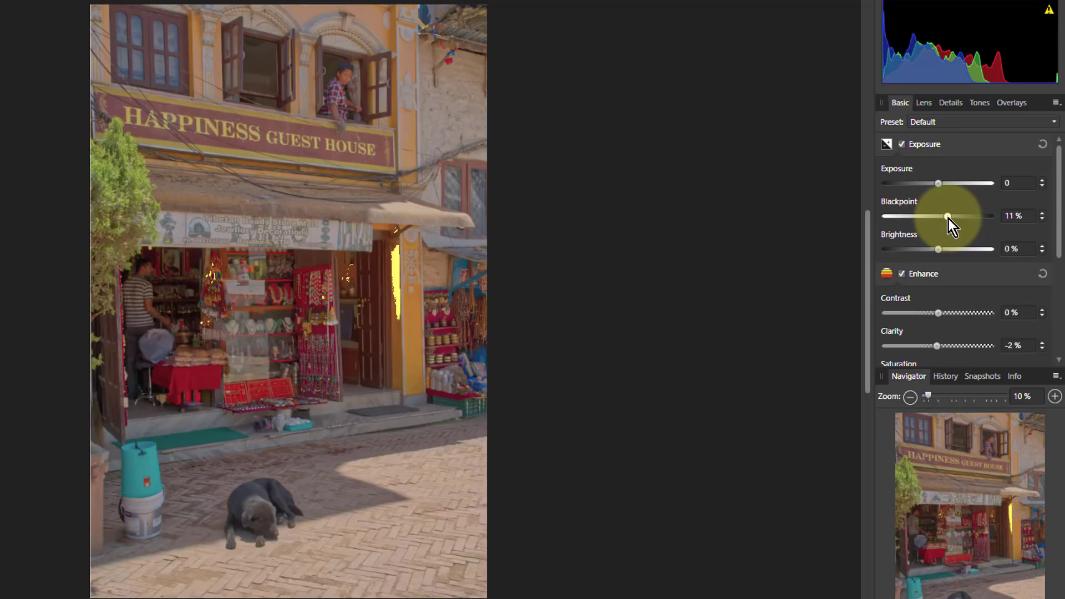
pyautogui.moveTo(948, 218); pyautogui.dragTo(937, 219)
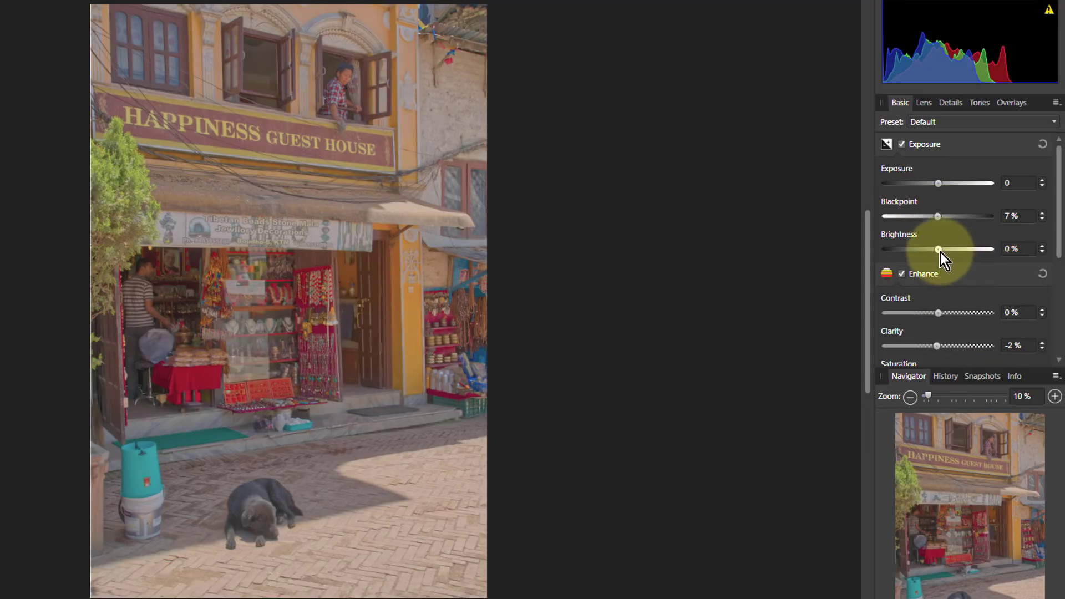
pyautogui.moveTo(941, 252); pyautogui.dragTo(1009, 251)
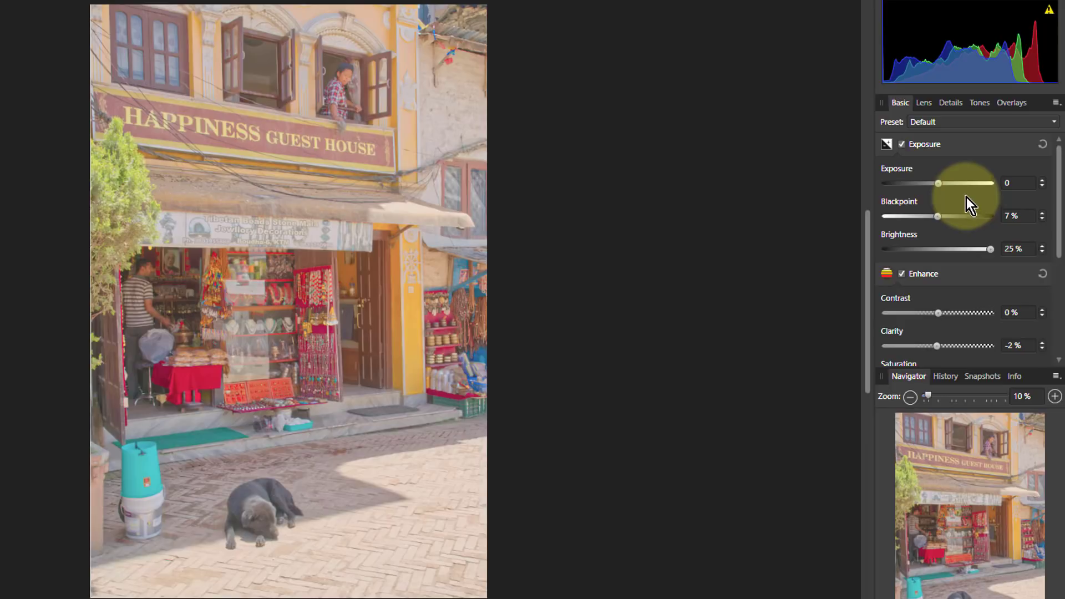
# - Drop Vibrance to -50% and reset Contrast to 0% after trying a boost
pyautogui.scroll(-1, 963, 239)
pyautogui.scroll(-1, 963, 239)
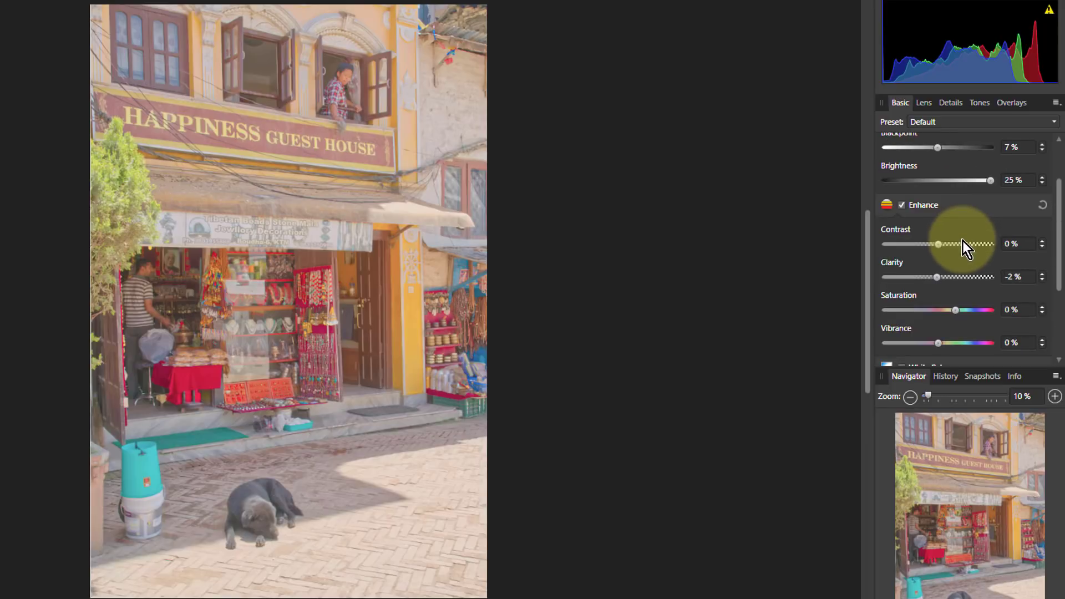
pyautogui.moveTo(939, 247); pyautogui.dragTo(972, 245)
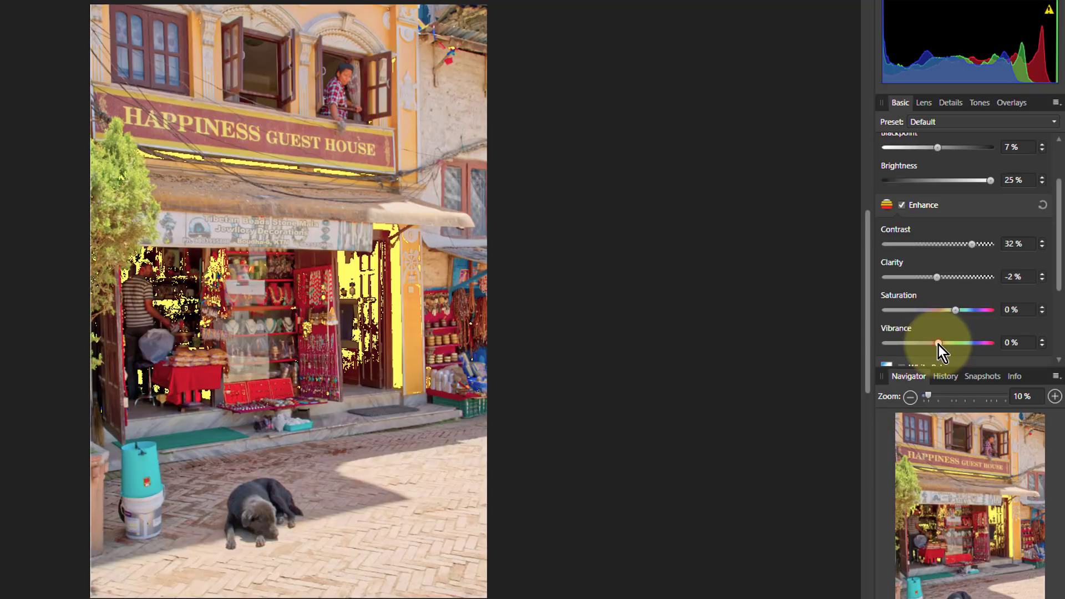
pyautogui.moveTo(938, 344); pyautogui.dragTo(845, 352)
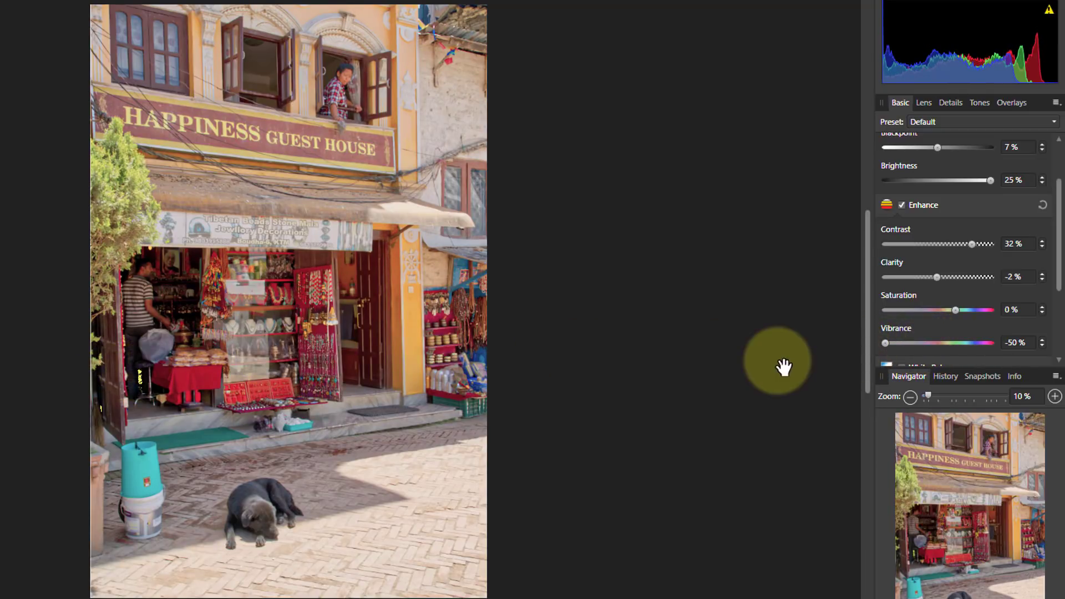
pyautogui.moveTo(972, 245); pyautogui.dragTo(961, 247)
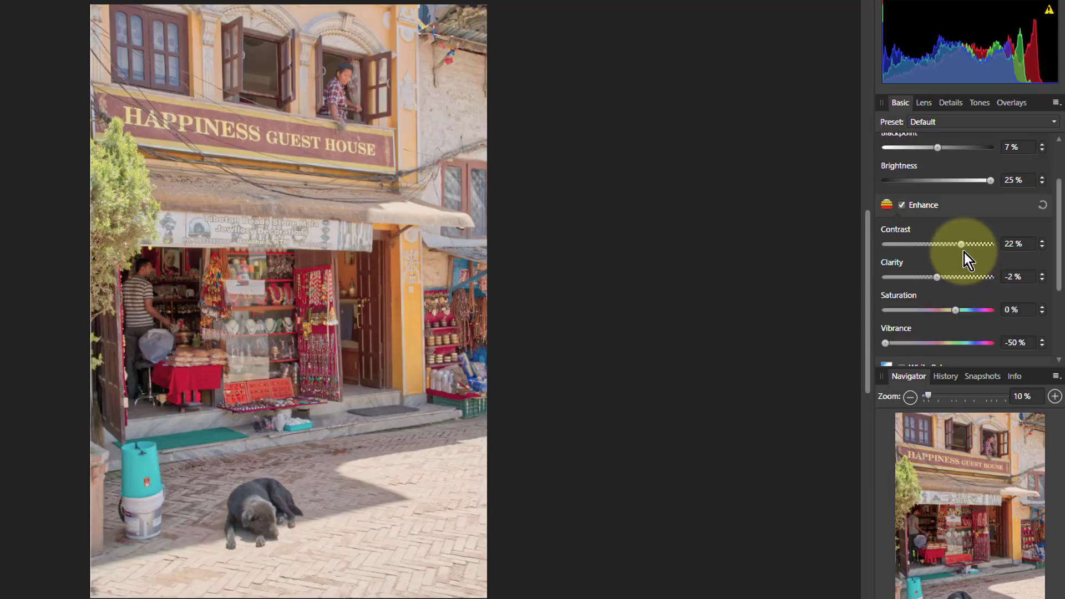
pyautogui.doubleClick(961, 247)
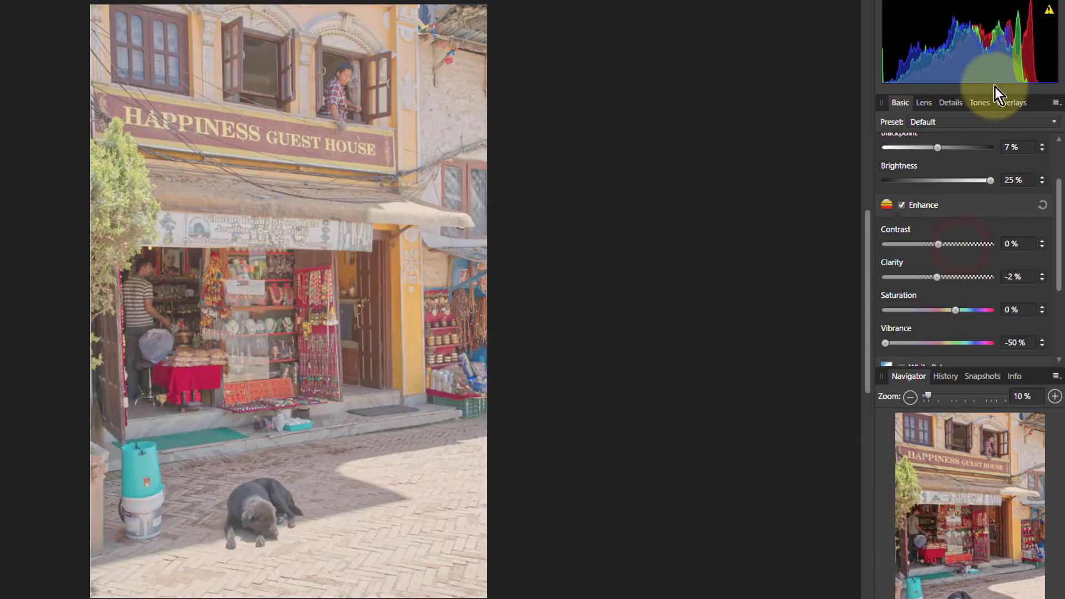
# - Enable Curves in the Tones tab and add highlight and shadow points to the Master curve
pyautogui.click(981, 109)
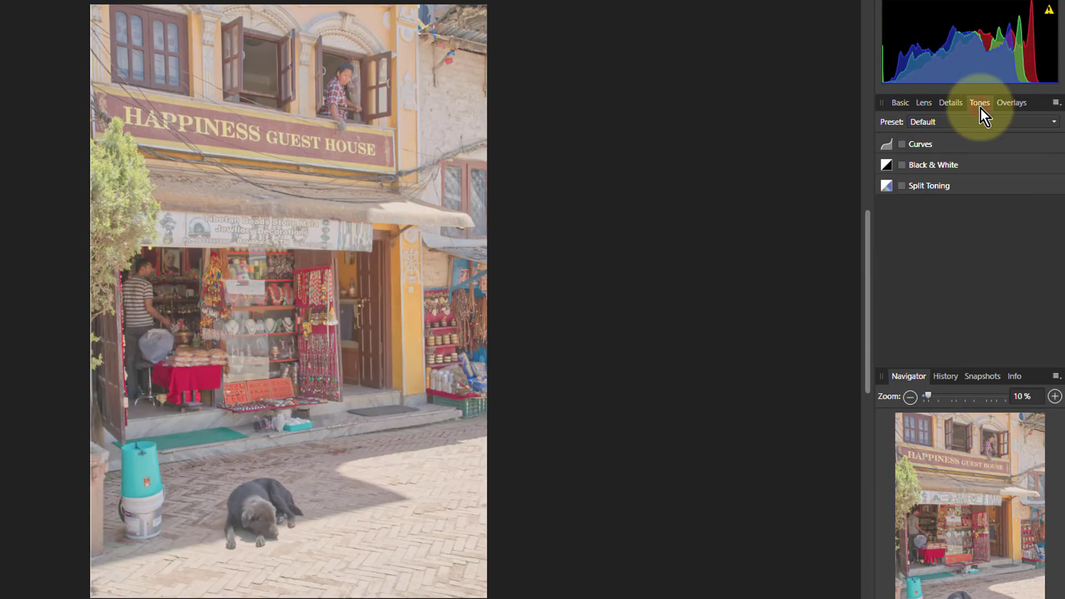
pyautogui.click(903, 144)
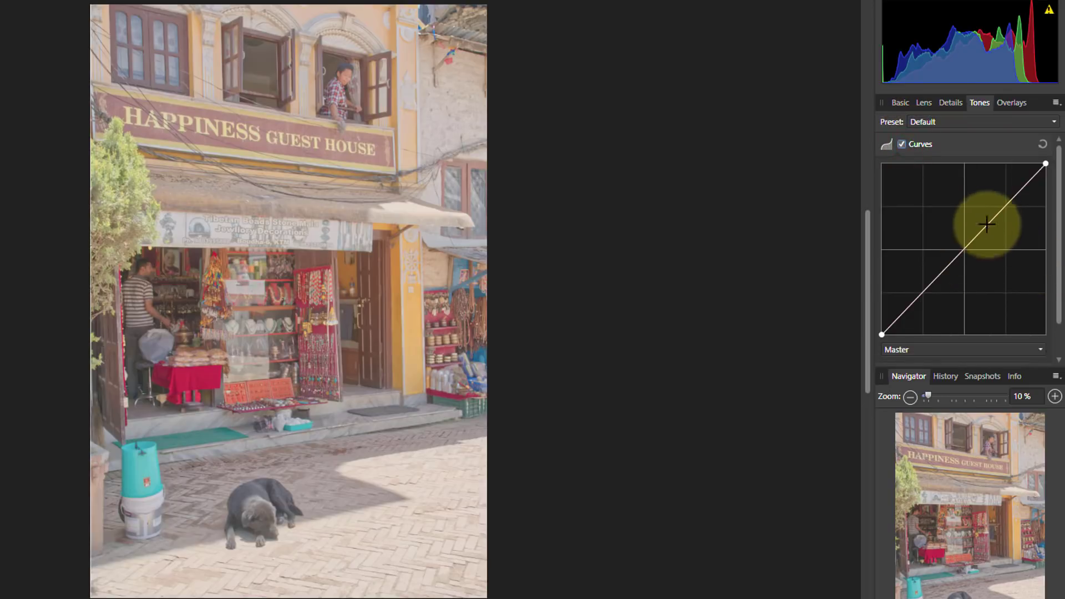
pyautogui.moveTo(998, 212); pyautogui.dragTo(991, 202)
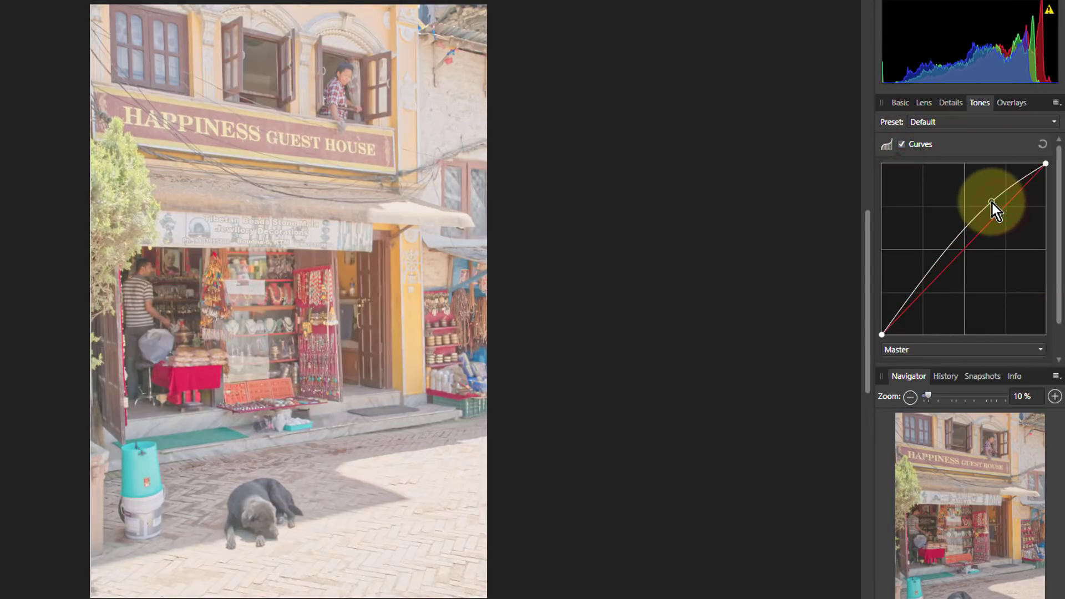
pyautogui.moveTo(915, 286); pyautogui.dragTo(933, 302)
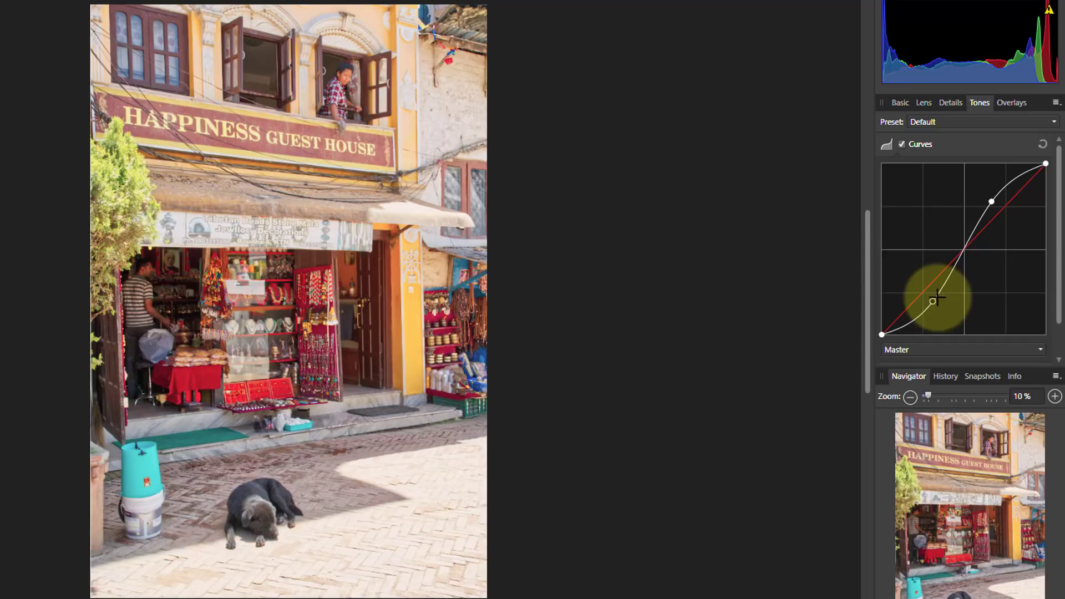
pyautogui.moveTo(933, 299); pyautogui.dragTo(945, 307)
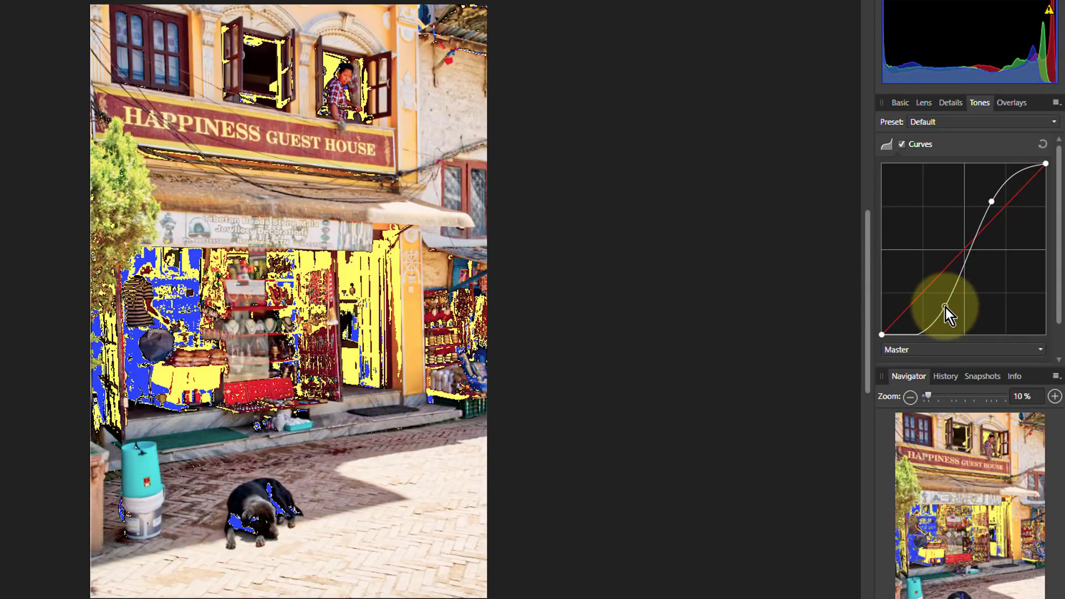
pyautogui.moveTo(945, 307); pyautogui.dragTo(930, 300)
# - Replace those points with a new lowered shadow point and a raised highlight point, forming the S-curve
pyautogui.moveTo(981, 207); pyautogui.dragTo(1061, 149)
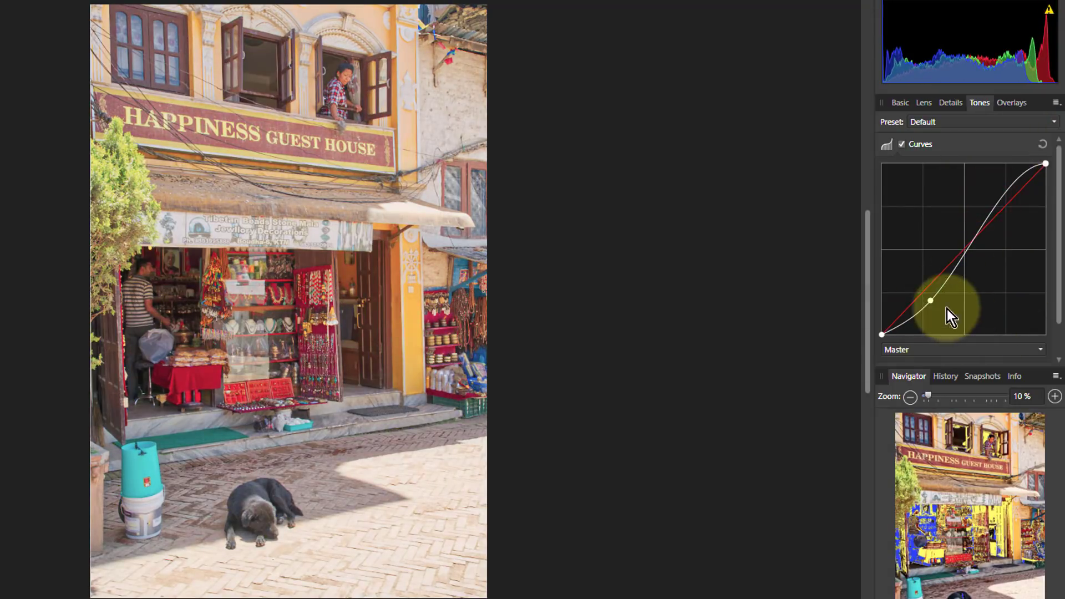
pyautogui.click(931, 302)
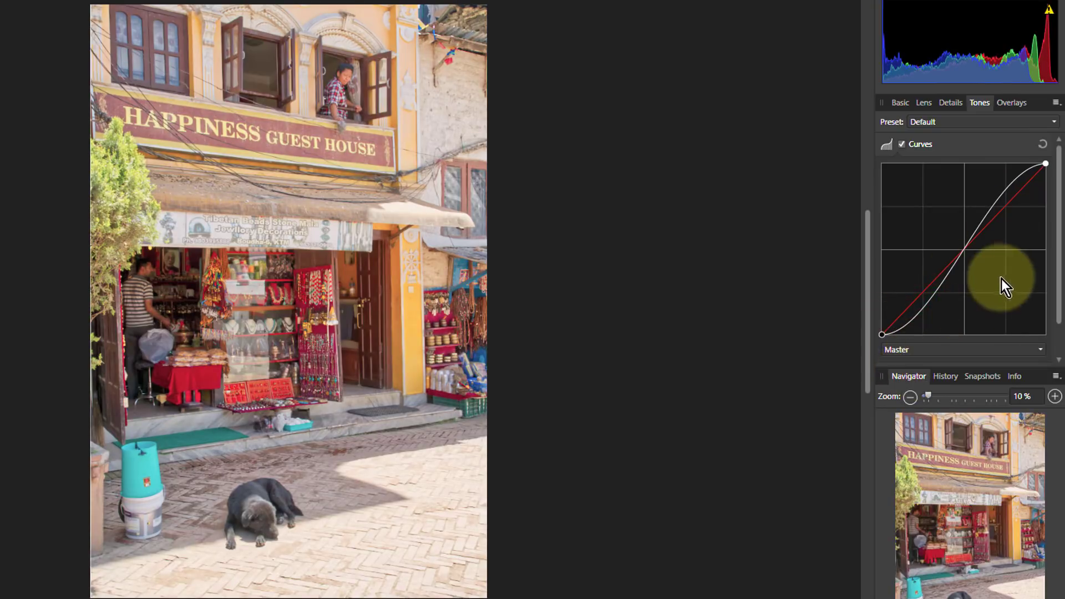
pyautogui.click(937, 292)
pyautogui.moveTo(937, 294); pyautogui.dragTo(940, 294)
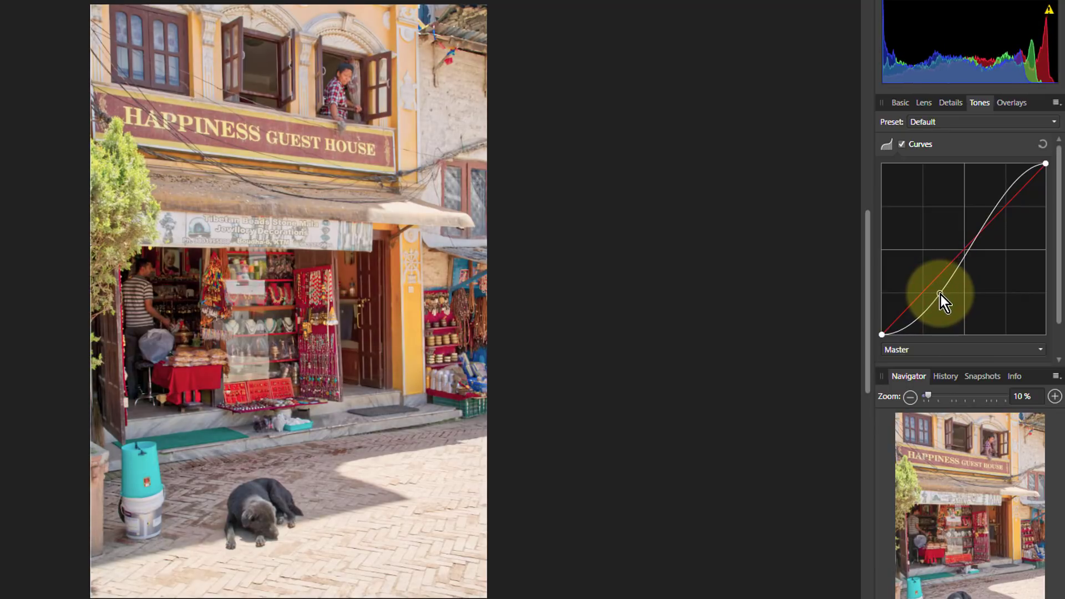
pyautogui.click(1001, 192)
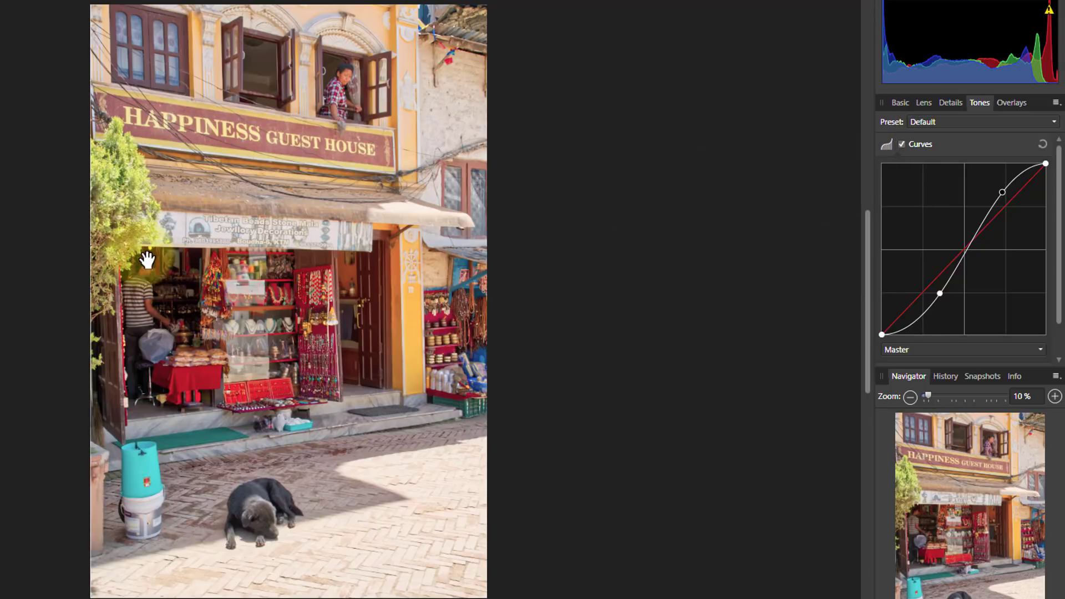
# - Set Details noise reduction to Colours 52% and Luminance 22%
pyautogui.scroll(5, 149, 272)
pyautogui.scroll(8, 230, 232)
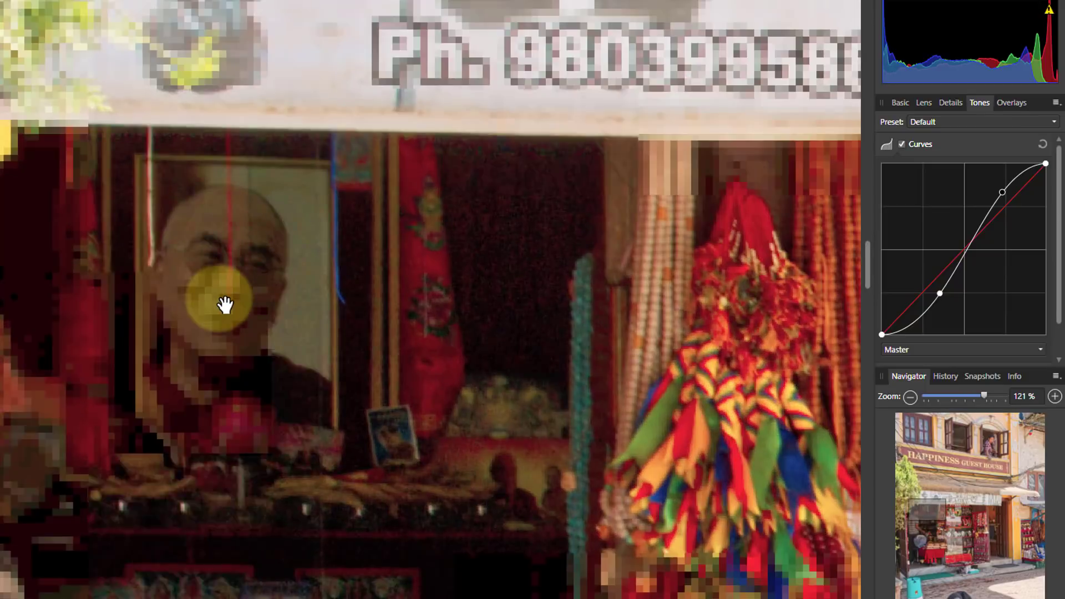
pyautogui.scroll(1, 274, 307)
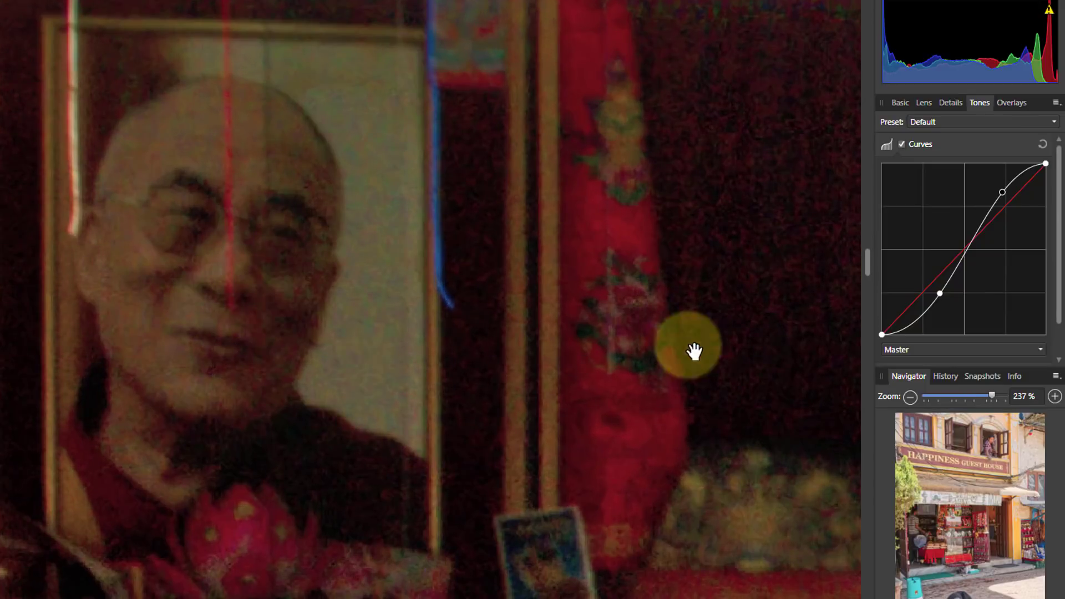
pyautogui.click(949, 104)
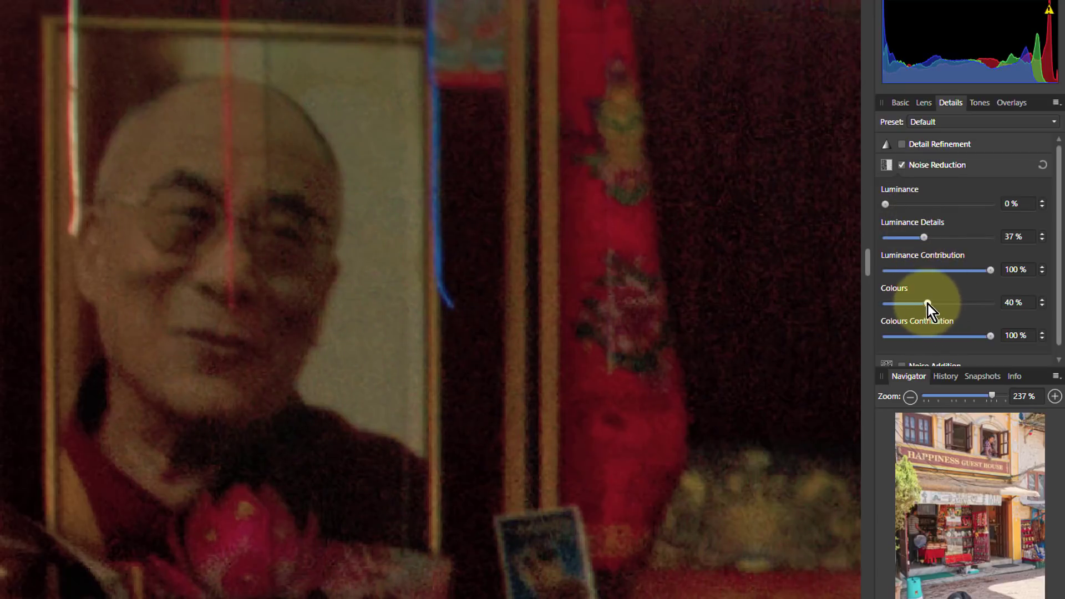
pyautogui.moveTo(928, 305)
pyautogui.mouseDown()
pyautogui.moveTo(997, 306)
pyautogui.moveTo(940, 312)
pyautogui.mouseUp()
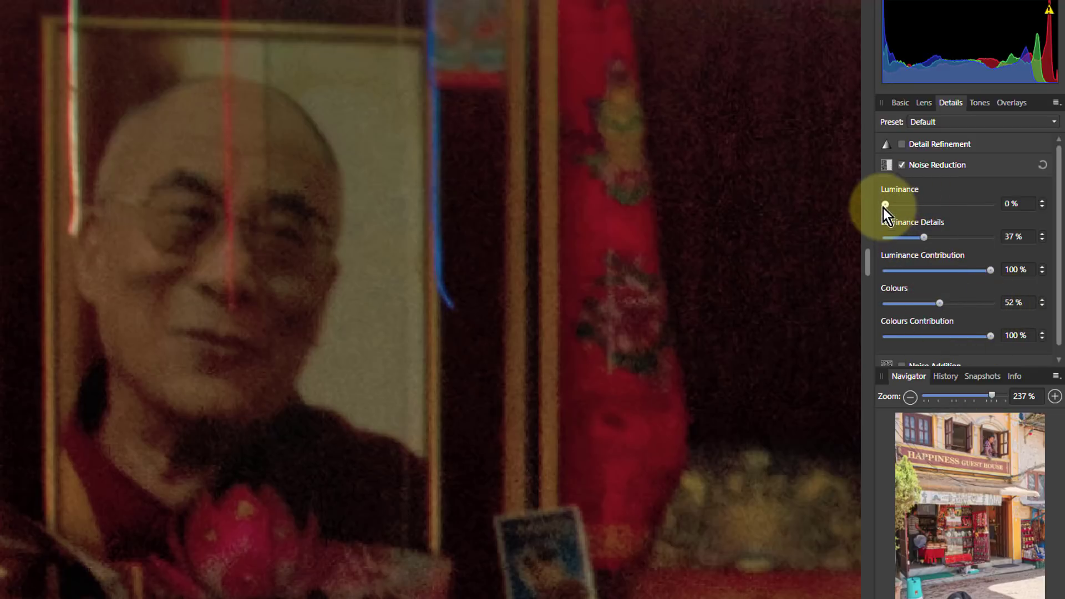
pyautogui.moveTo(890, 206); pyautogui.dragTo(919, 206)
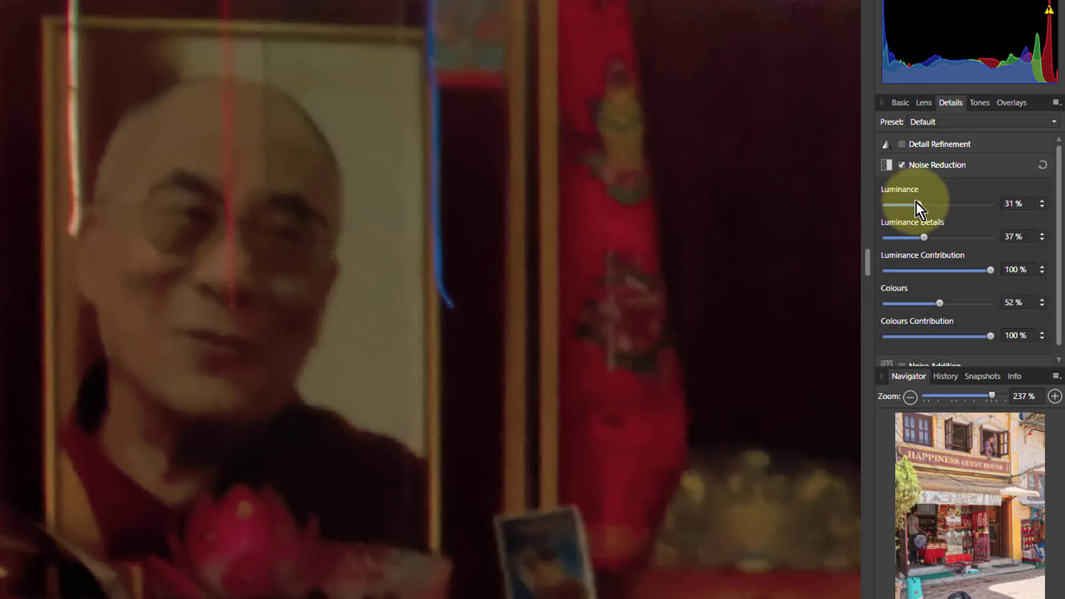
pyautogui.moveTo(917, 205); pyautogui.dragTo(908, 208)
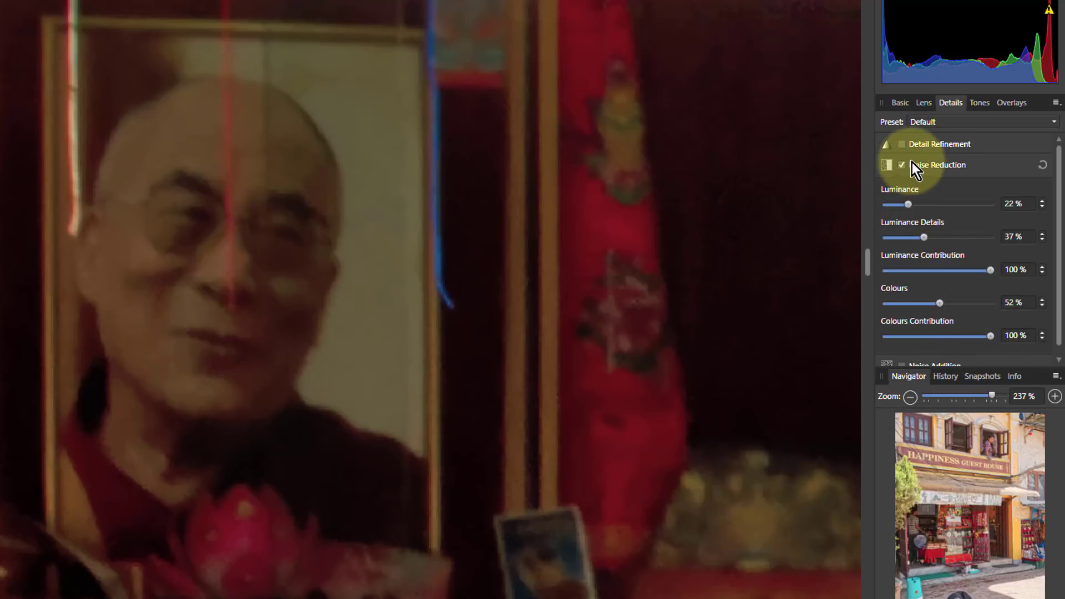
# - Enable Detail Refinement with Radius 53% and Amount 24%, then fit the photo in view
pyautogui.click(902, 145)
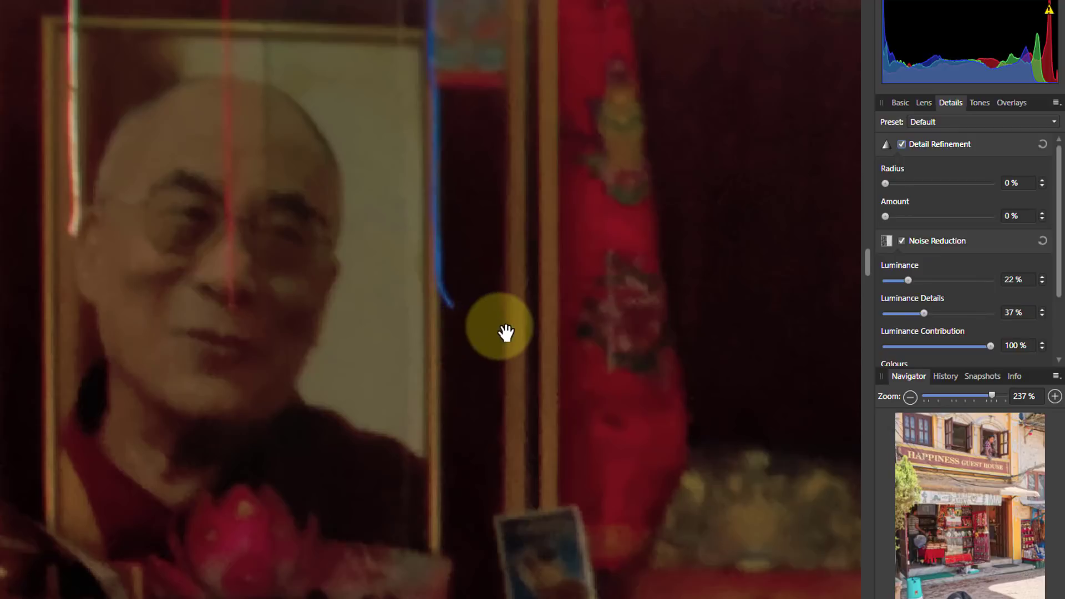
pyautogui.moveTo(885, 185); pyautogui.dragTo(940, 189)
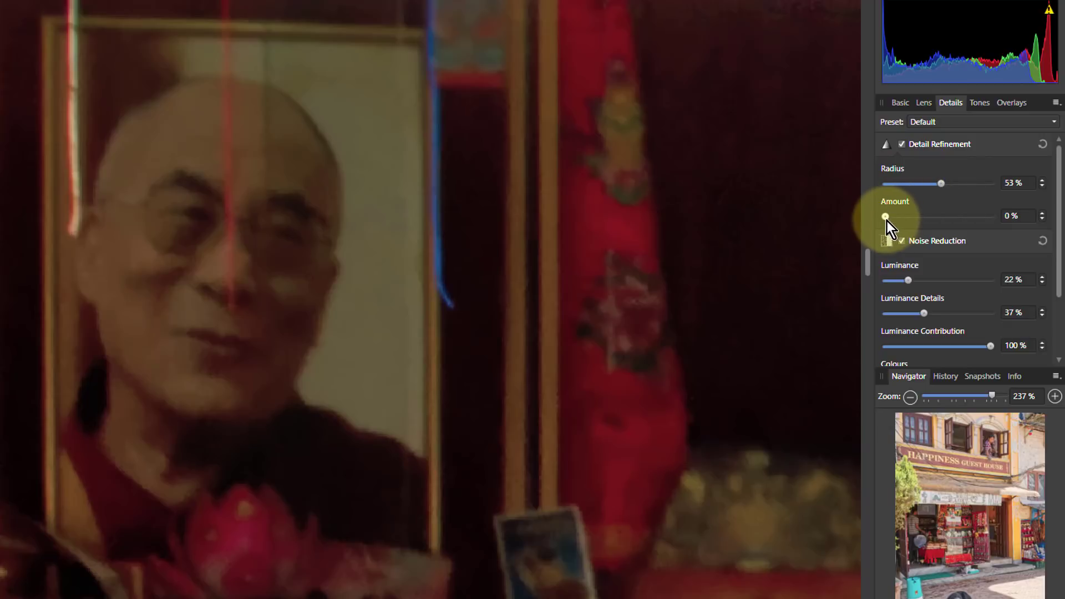
pyautogui.moveTo(886, 219); pyautogui.dragTo(954, 222)
pyautogui.scroll(4, 560, 257)
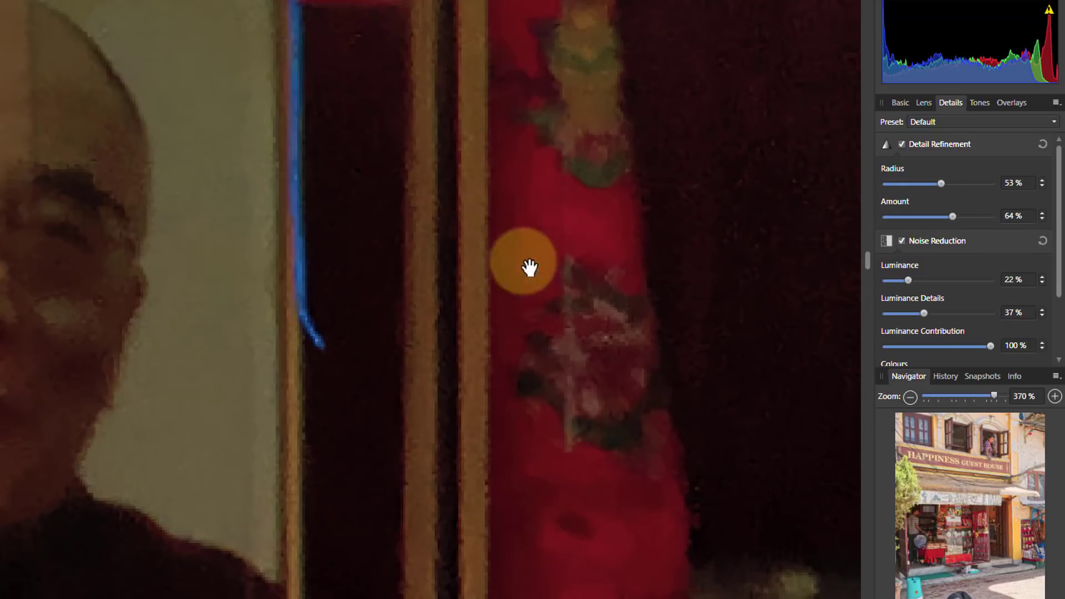
pyautogui.scroll(1, 431, 341)
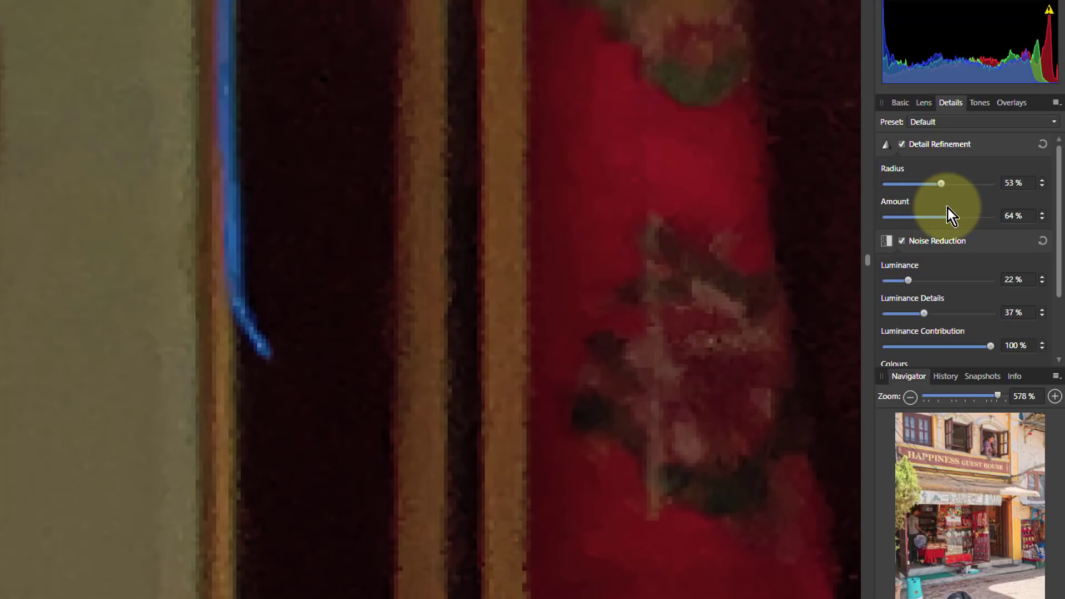
pyautogui.moveTo(952, 217); pyautogui.dragTo(910, 224)
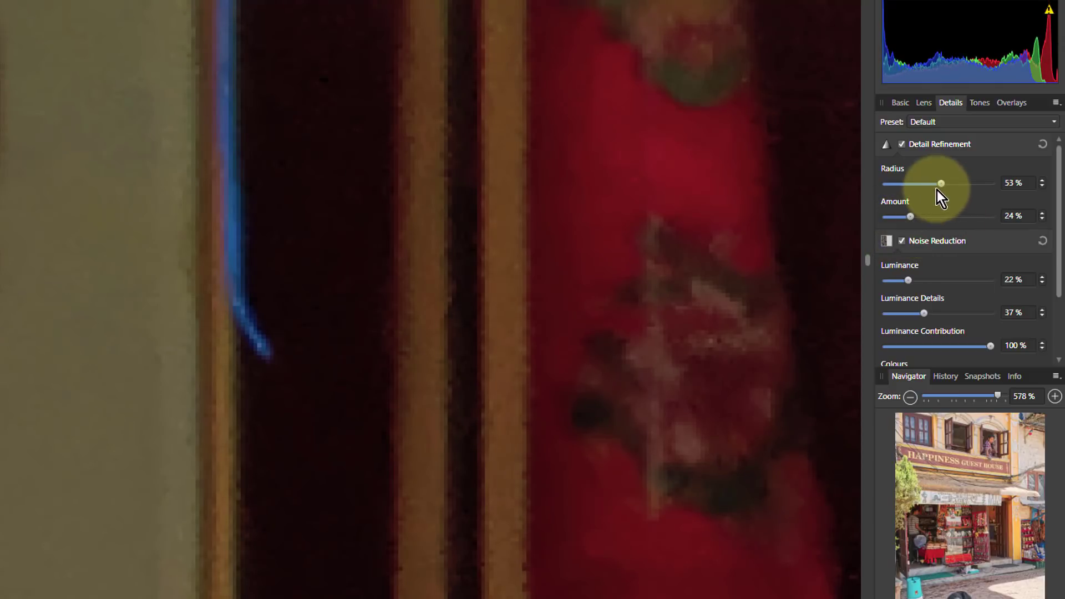
pyautogui.moveTo(939, 185)
pyautogui.mouseDown()
pyautogui.moveTo(930, 185)
pyautogui.moveTo(960, 188)
pyautogui.moveTo(940, 189)
pyautogui.mouseUp()
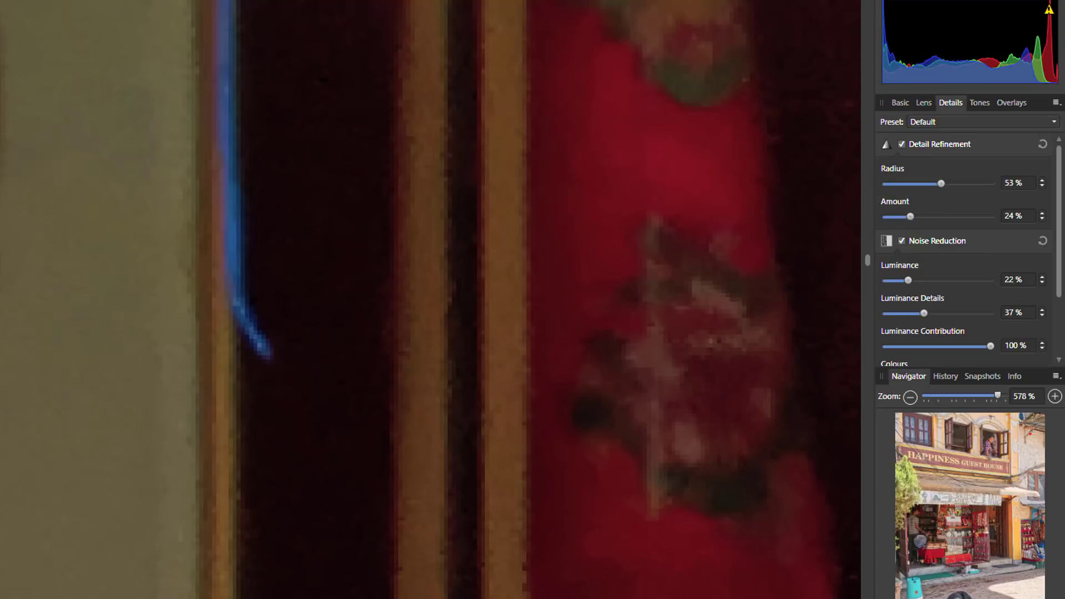
pyautogui.hotkey('ctrl', '0')
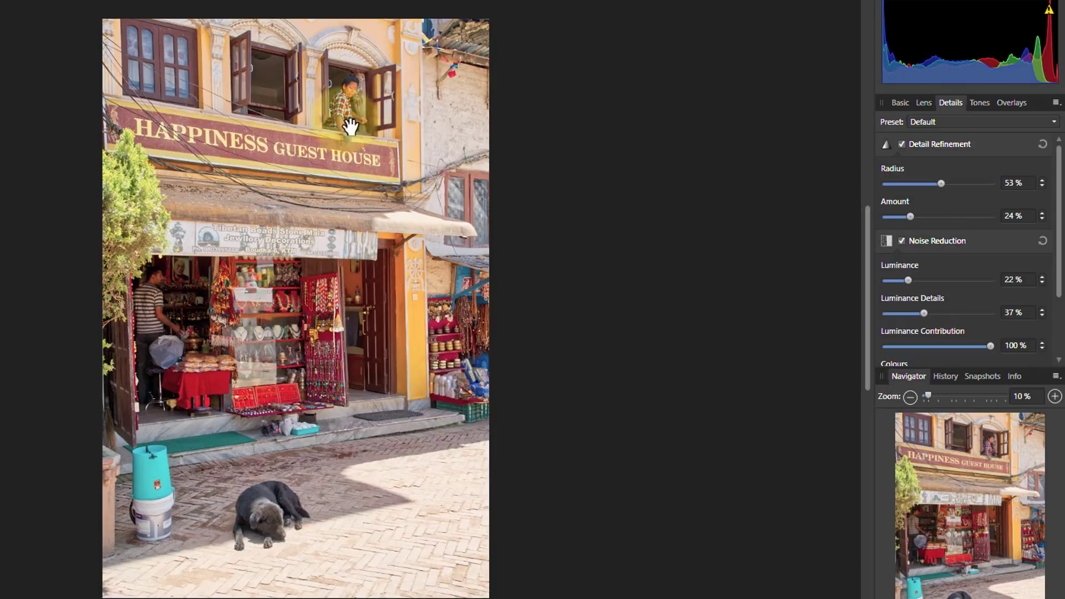
# - Switch on Chromatic Aberration Reduction in the Lens settings, leaving other corrections at defaults
pyautogui.scroll(10, 381, 95)
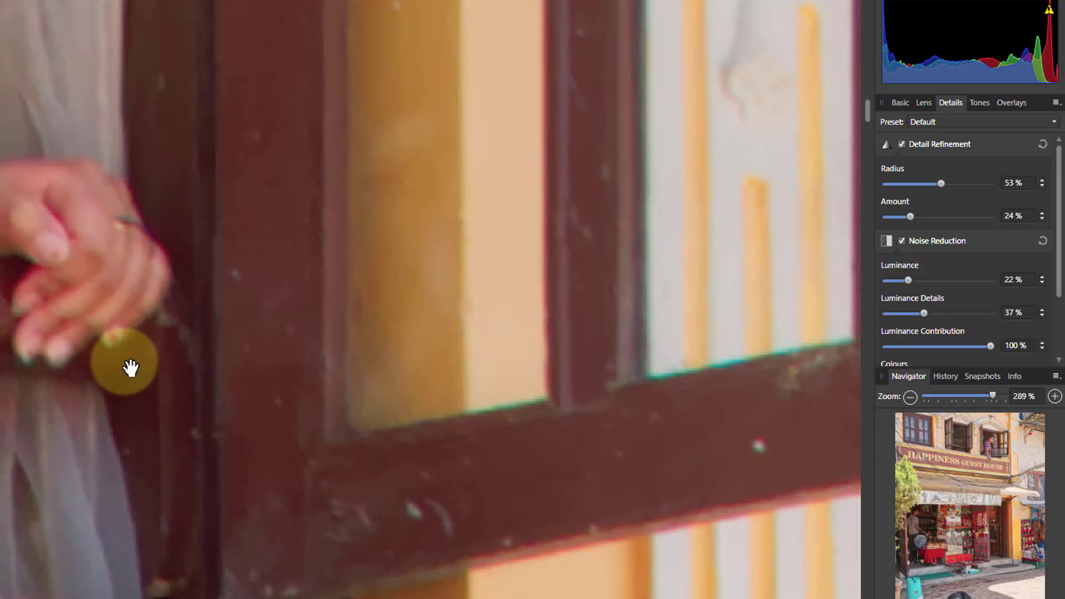
pyautogui.click(924, 103)
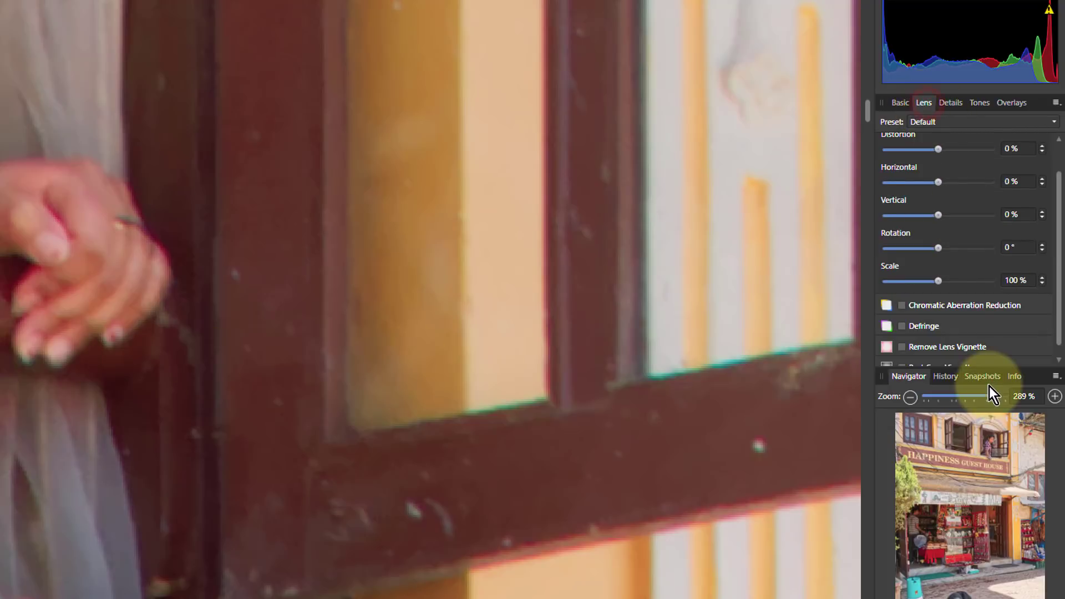
pyautogui.click(901, 306)
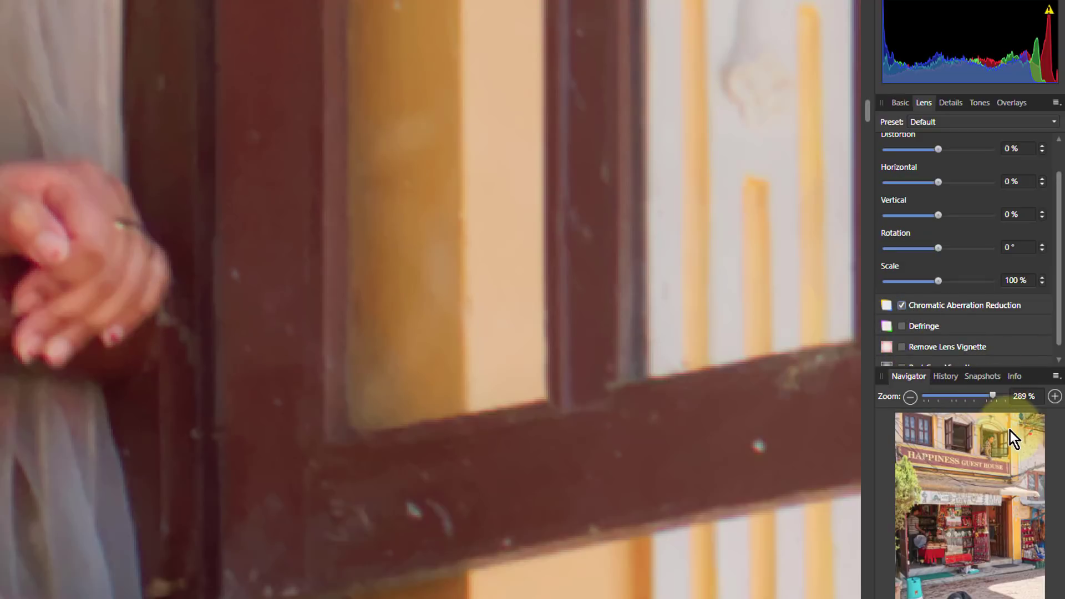
pyautogui.hotkey('ctrl', '0')
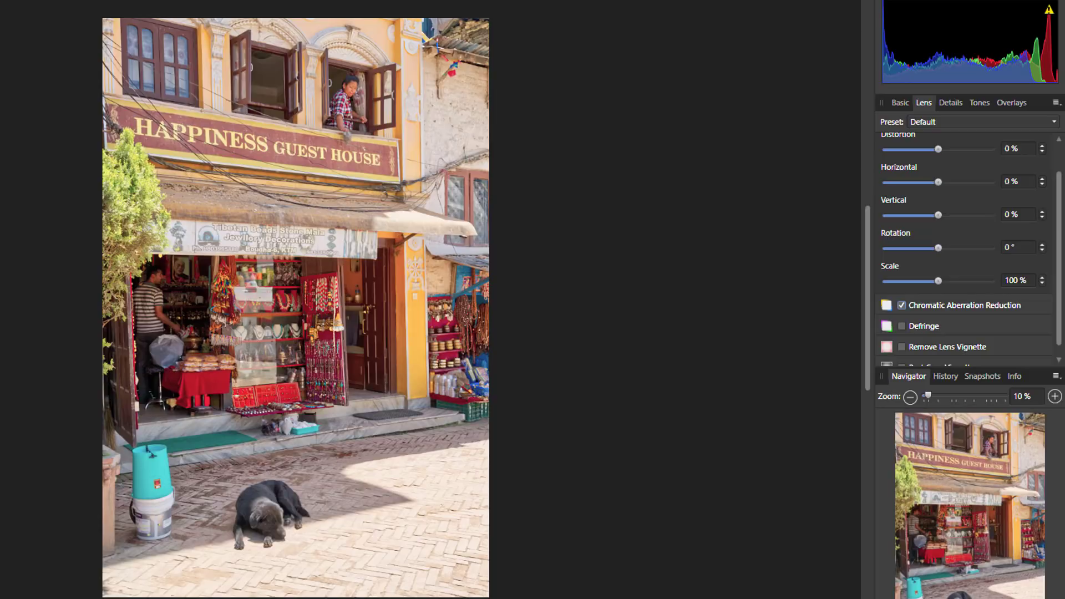
# - Lower Brightness in the Basic settings from 25% to 15%
pyautogui.click(900, 102)
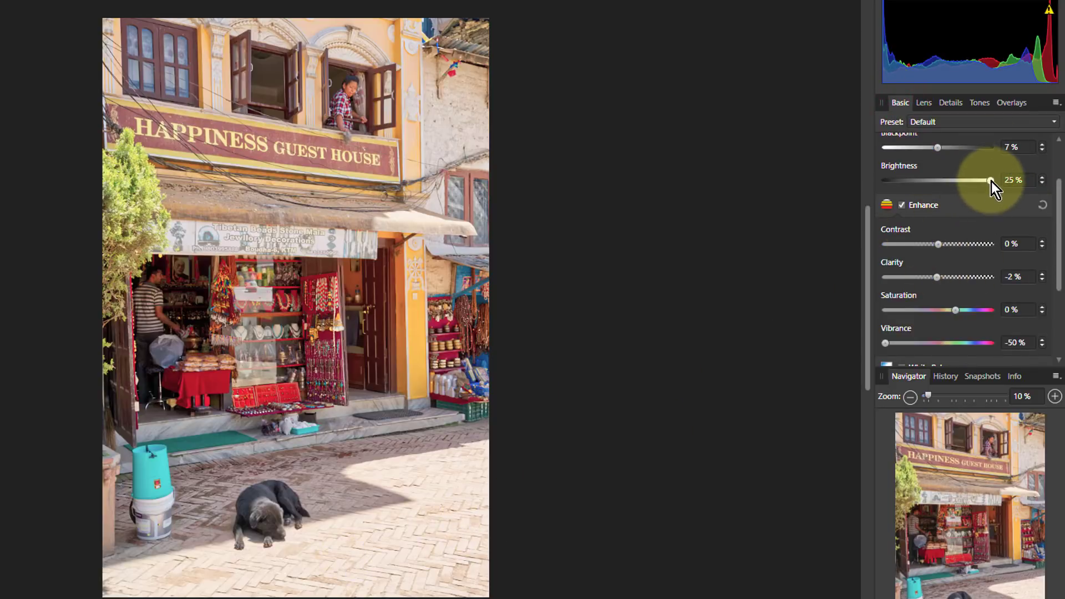
pyautogui.moveTo(991, 184); pyautogui.dragTo(971, 189)
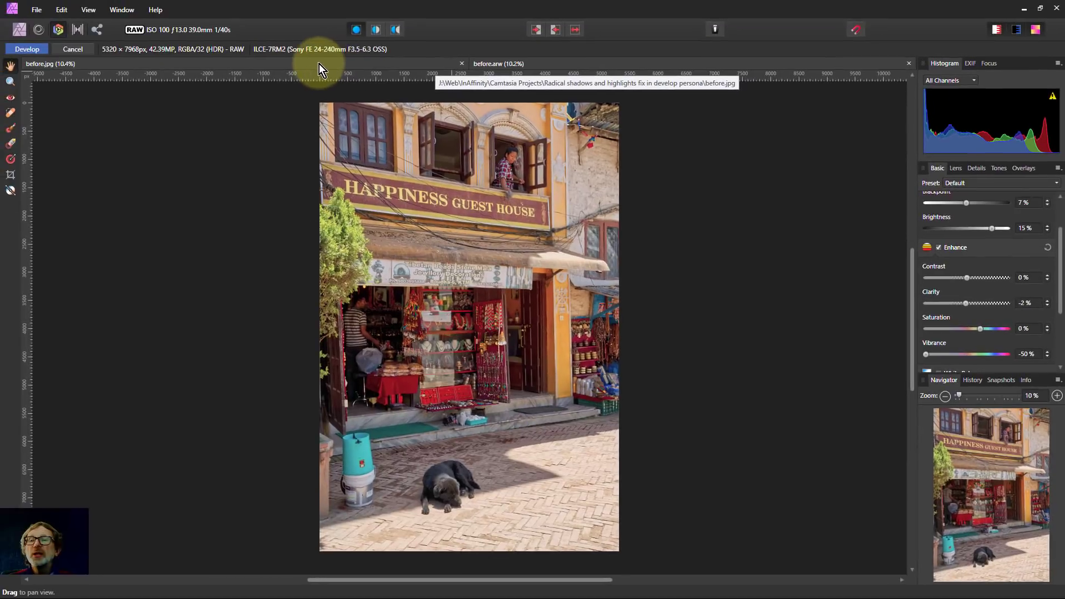
pyautogui.click(303, 64)
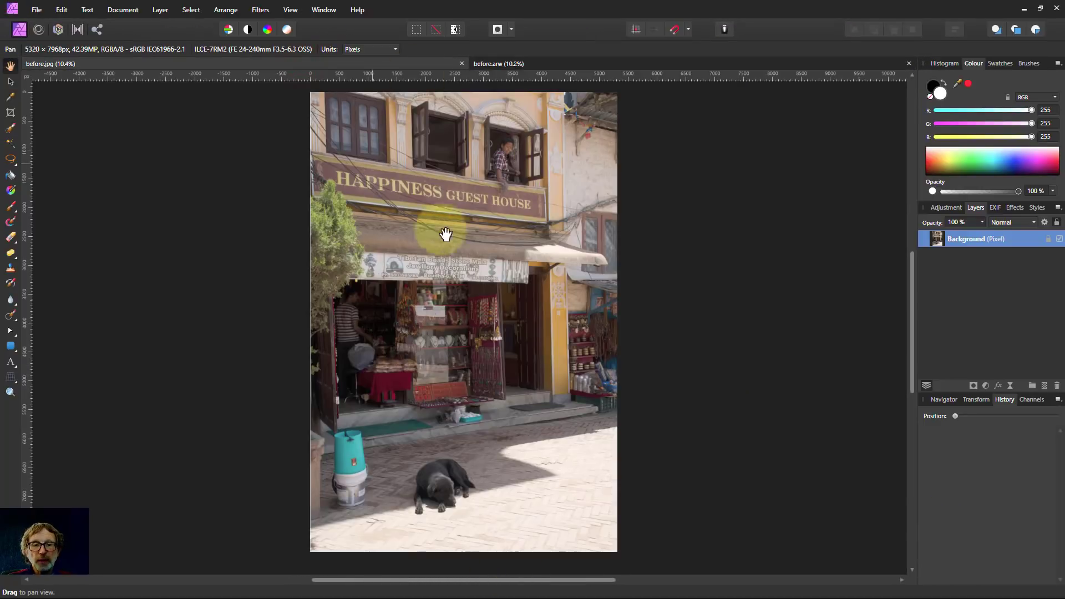
pyautogui.click(574, 62)
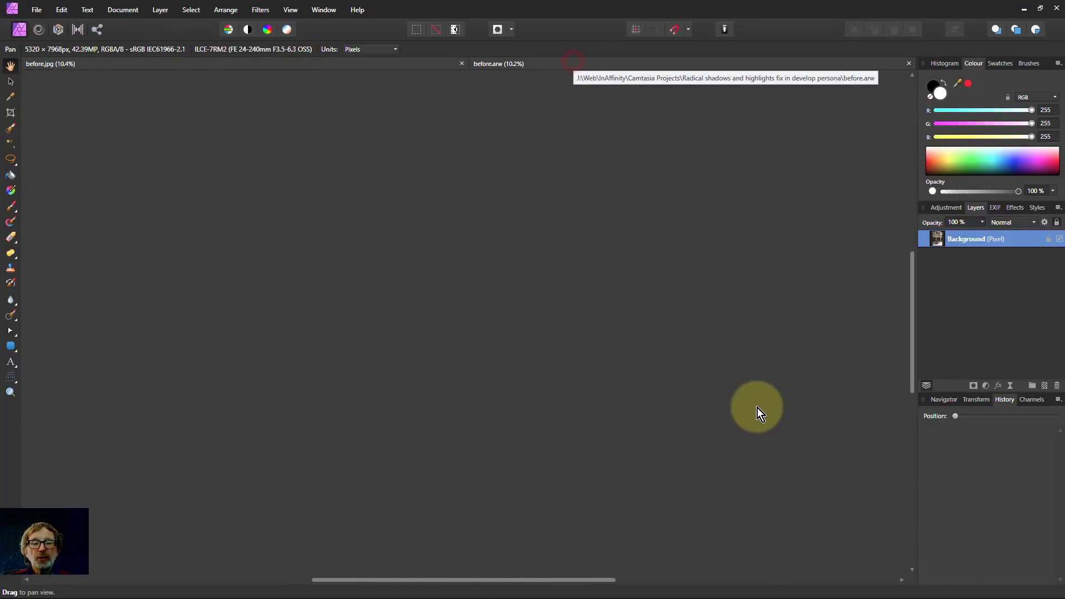